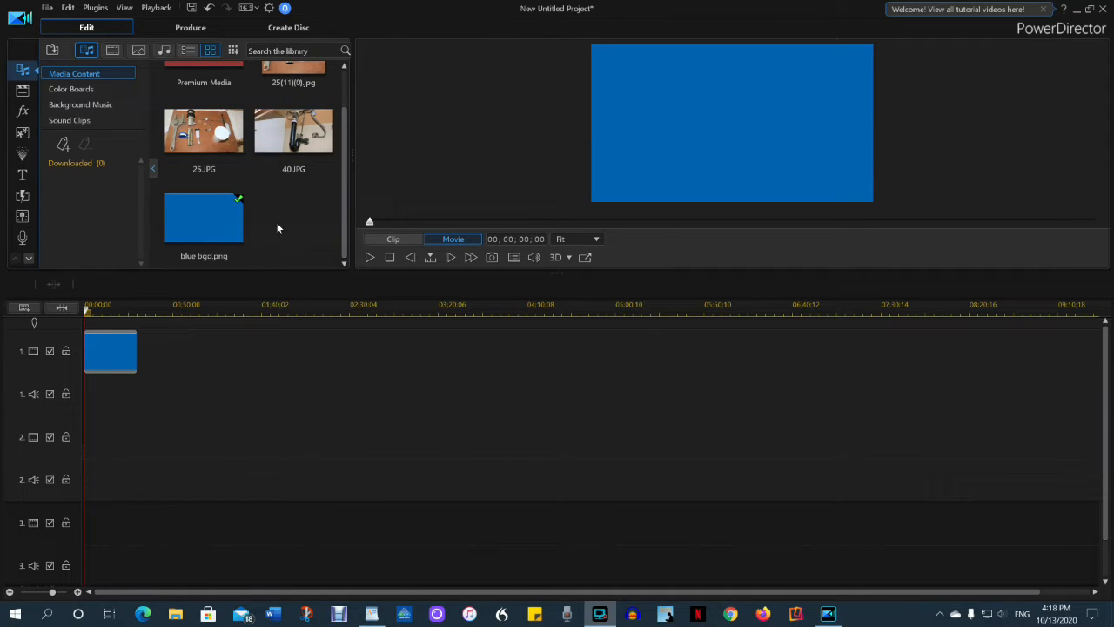
Stretch the blue background to fill the video frame and place 25.JPG and 40.JPG on video tracks 2 and 3.
left_click(584, 112)
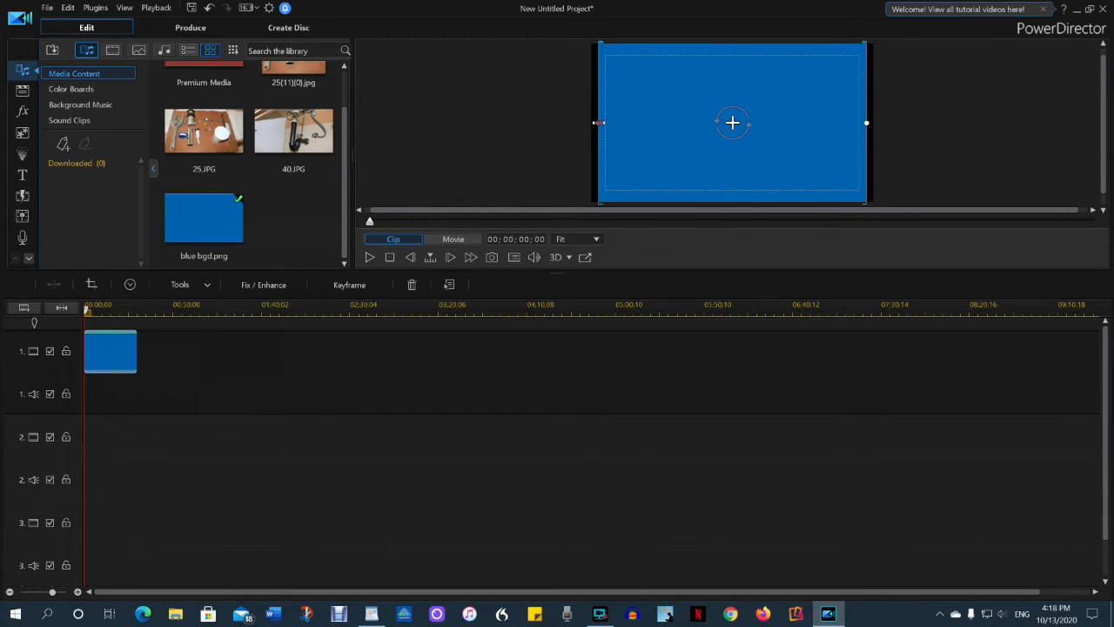
left_click_drag(599, 123, 588, 123)
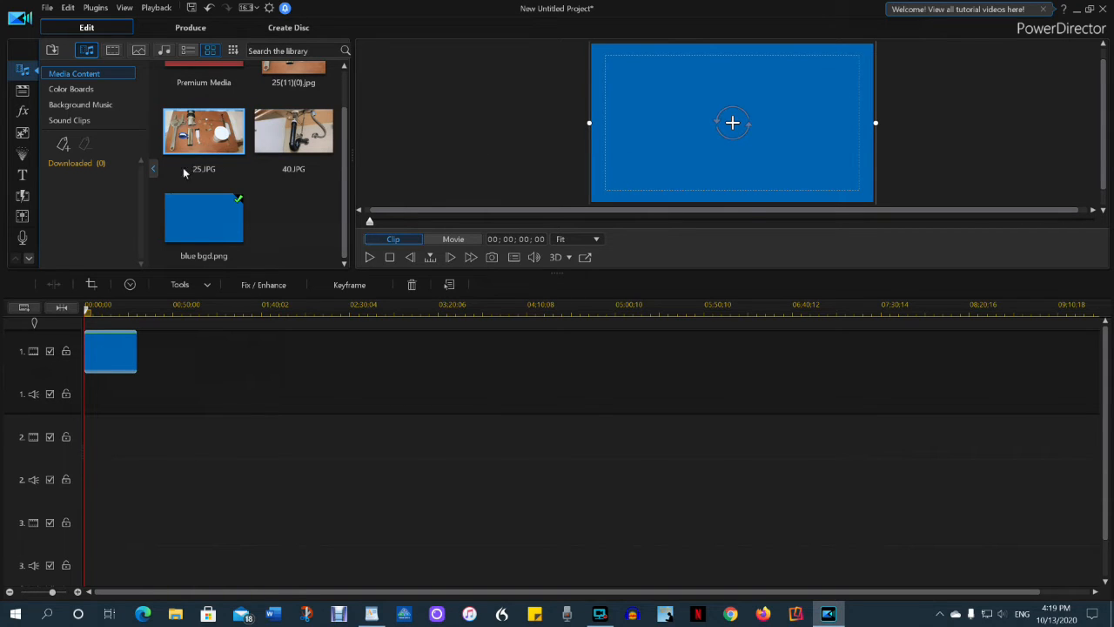
left_click_drag(218, 130, 67, 501)
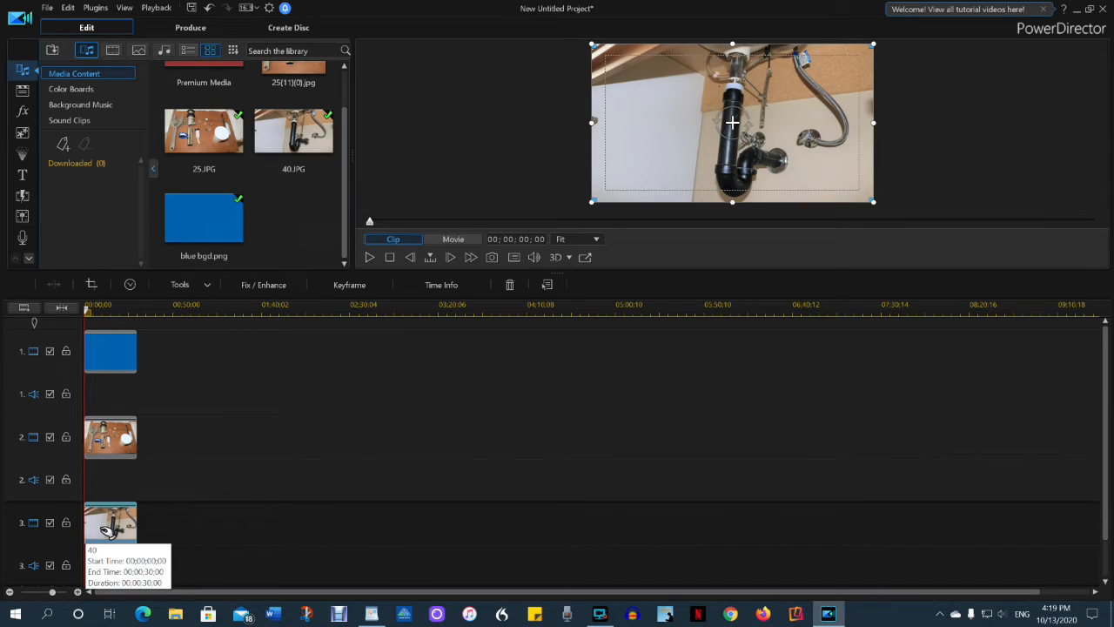
Crop the 40.JPG clip on track 3 with a freeform ratio to a narrow vertical strip around the black drain pipe.
left_click(49, 523)
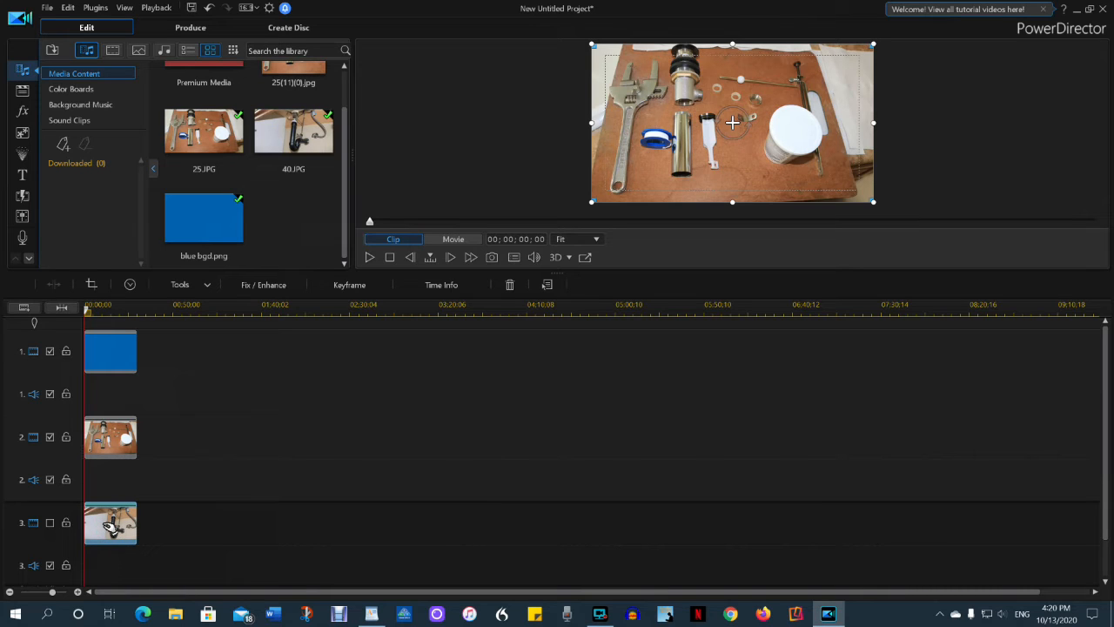
left_click(90, 284)
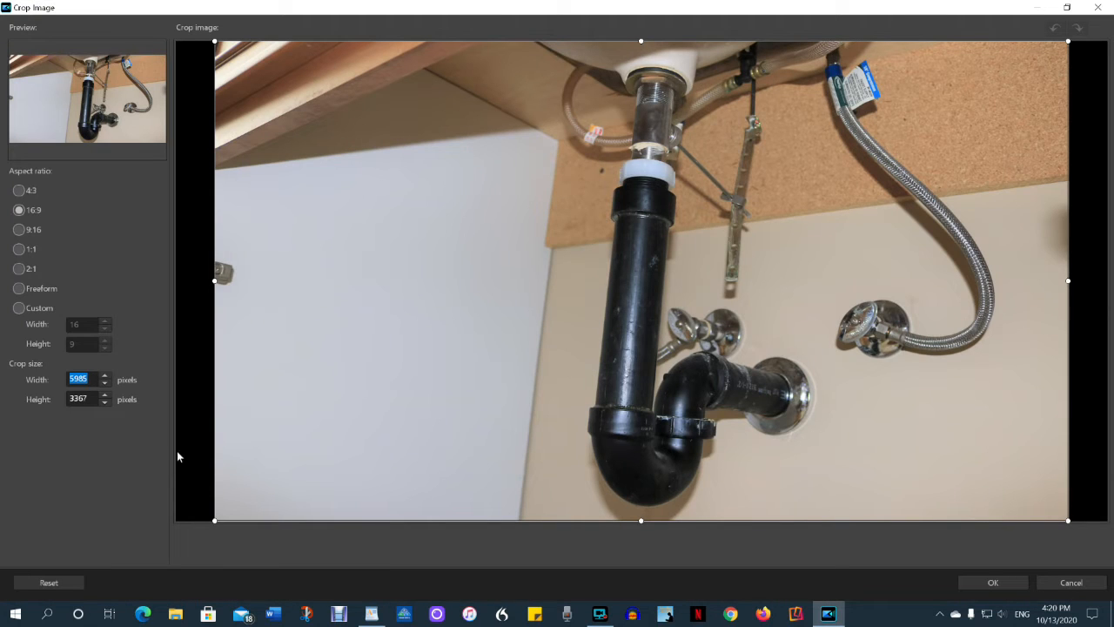
left_click(21, 289)
left_click_drag(212, 279, 581, 288)
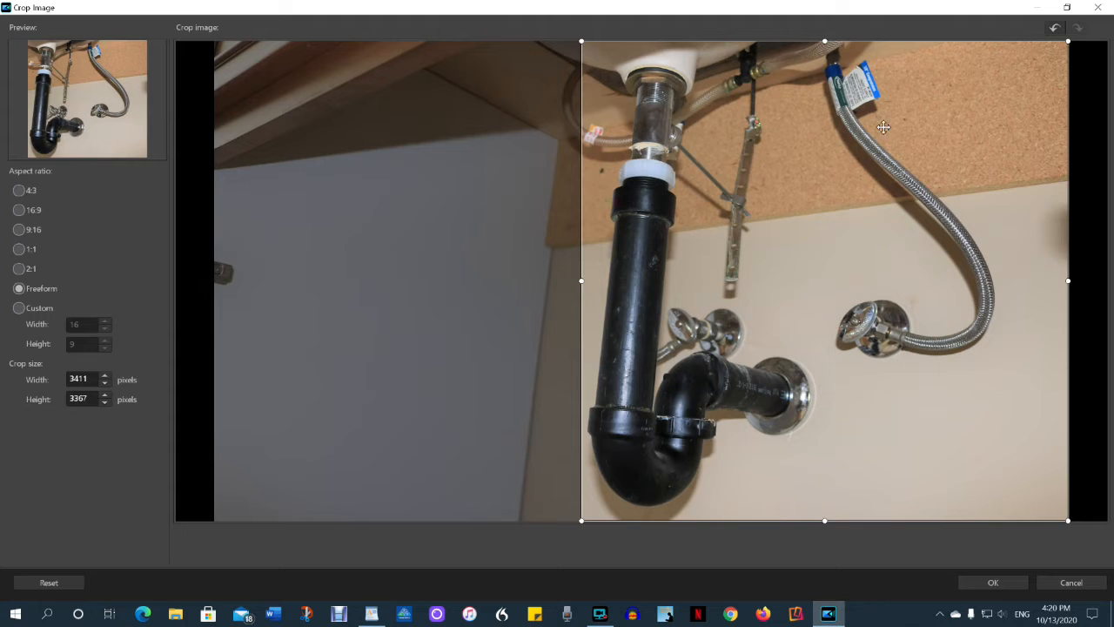
left_click_drag(1067, 280, 806, 294)
left_click(993, 582)
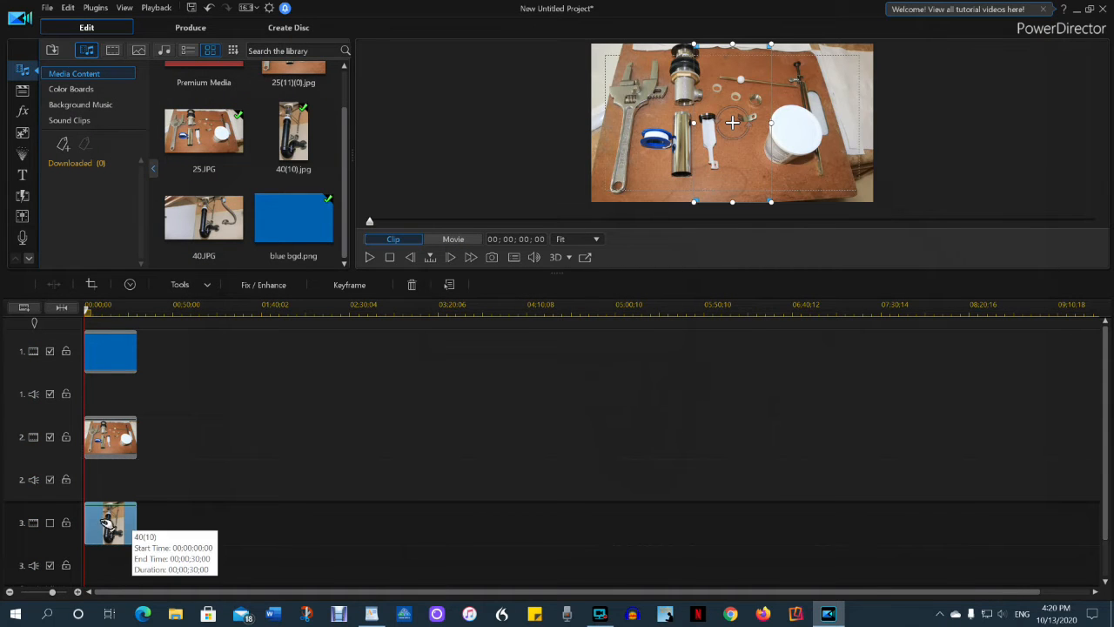
left_click(50, 523)
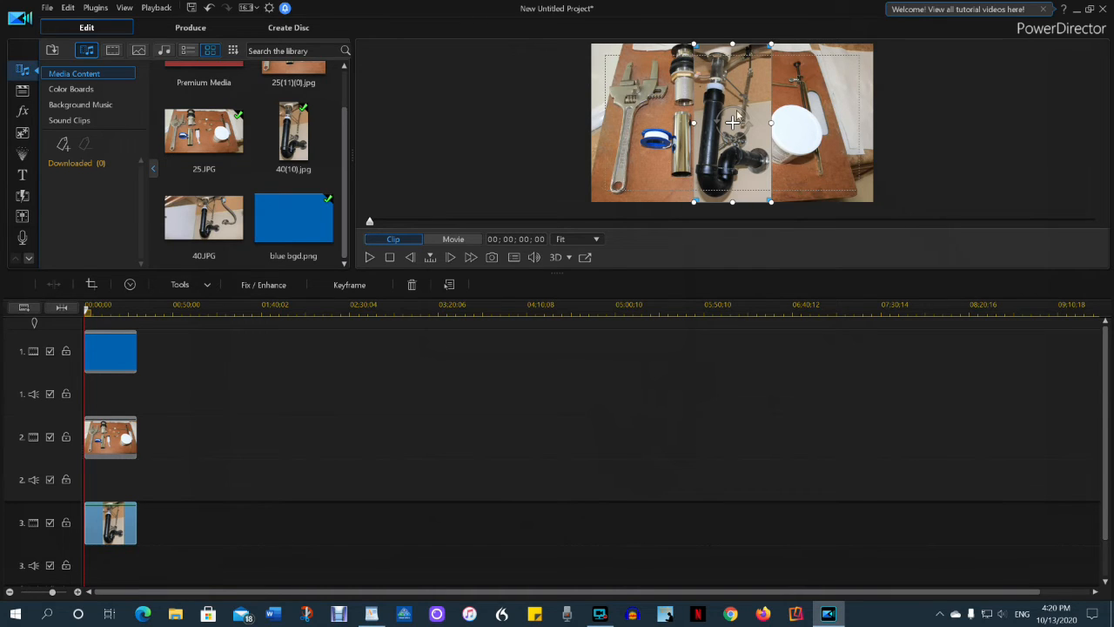
Move the cropped pipe photo flush against the right edge of the video frame.
left_click(717, 85)
left_click_drag(735, 120, 777, 95)
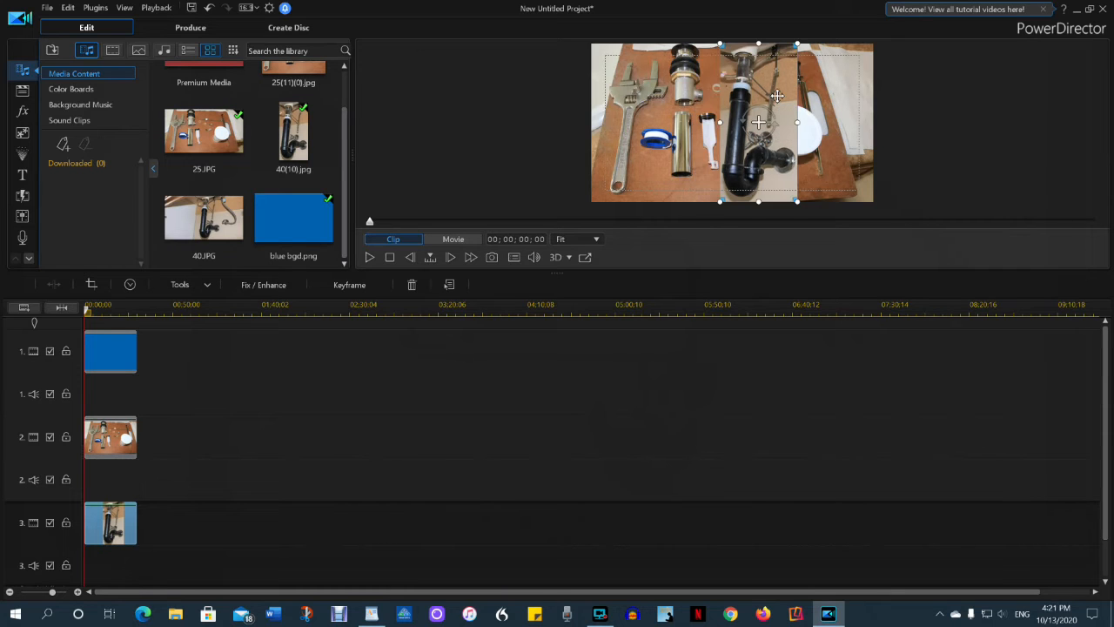
left_click_drag(764, 122, 813, 123)
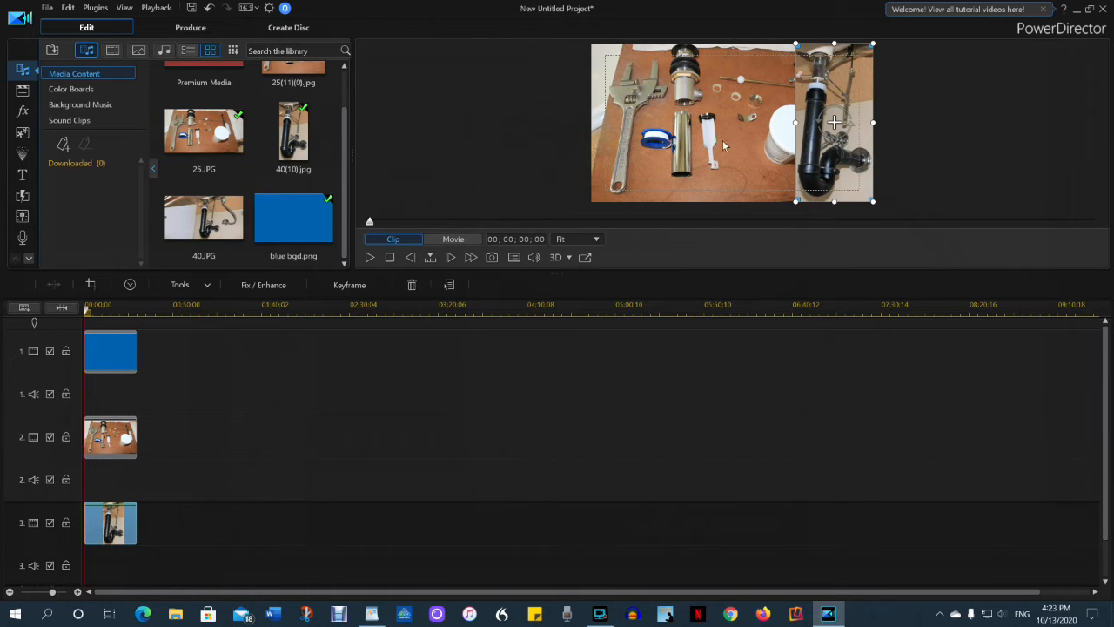
Shrink the tools photo and the pipe photo slightly to leave a blue border around them.
left_click(685, 113)
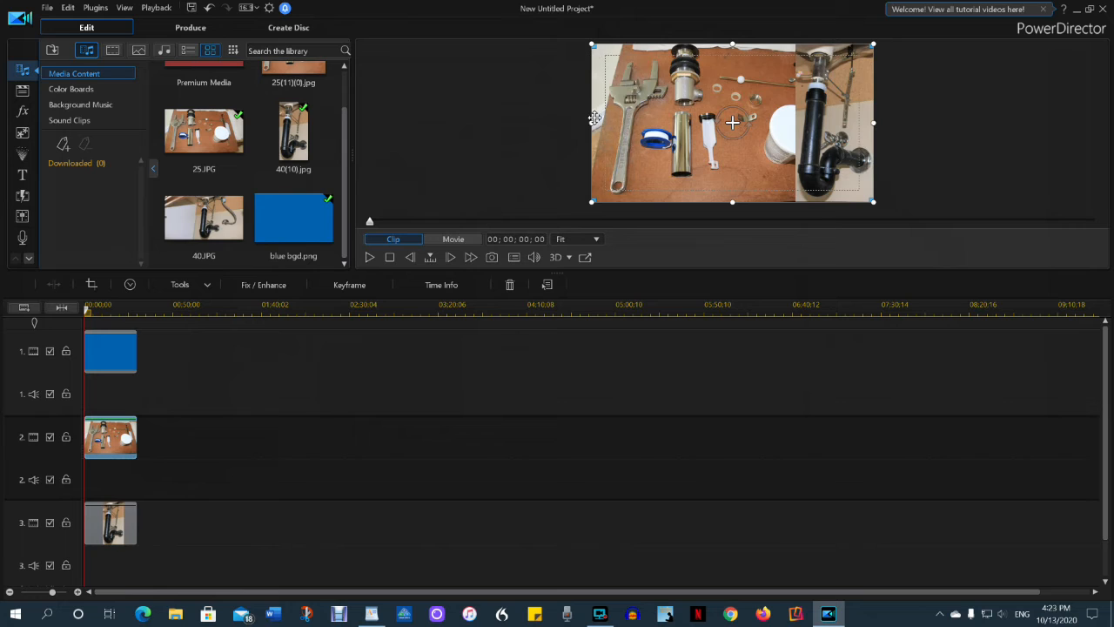
left_click_drag(592, 122, 601, 119)
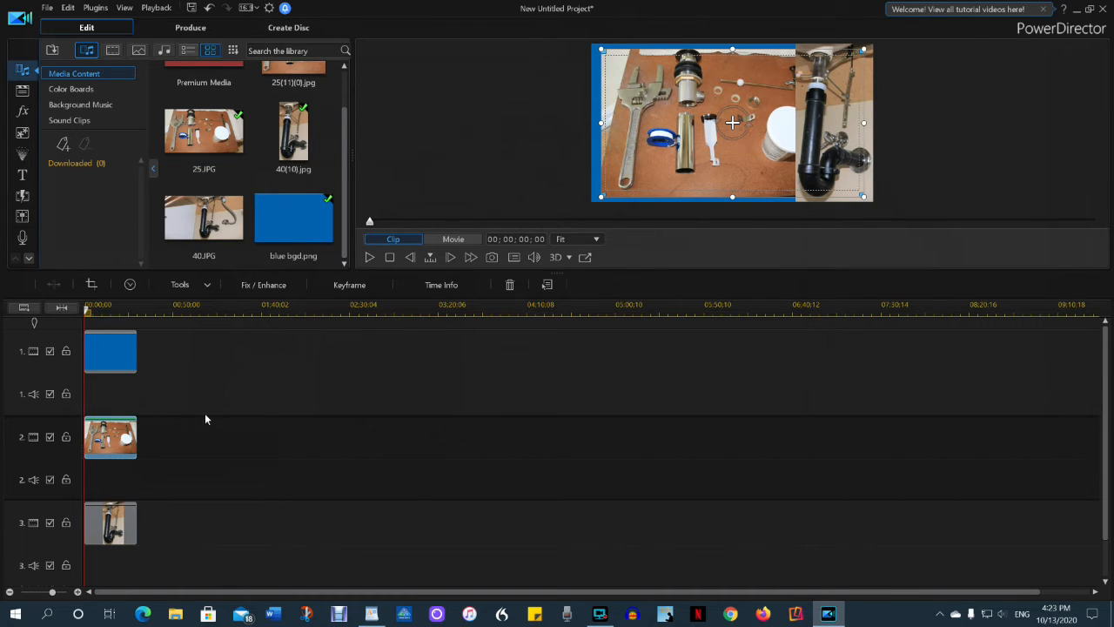
left_click(120, 523)
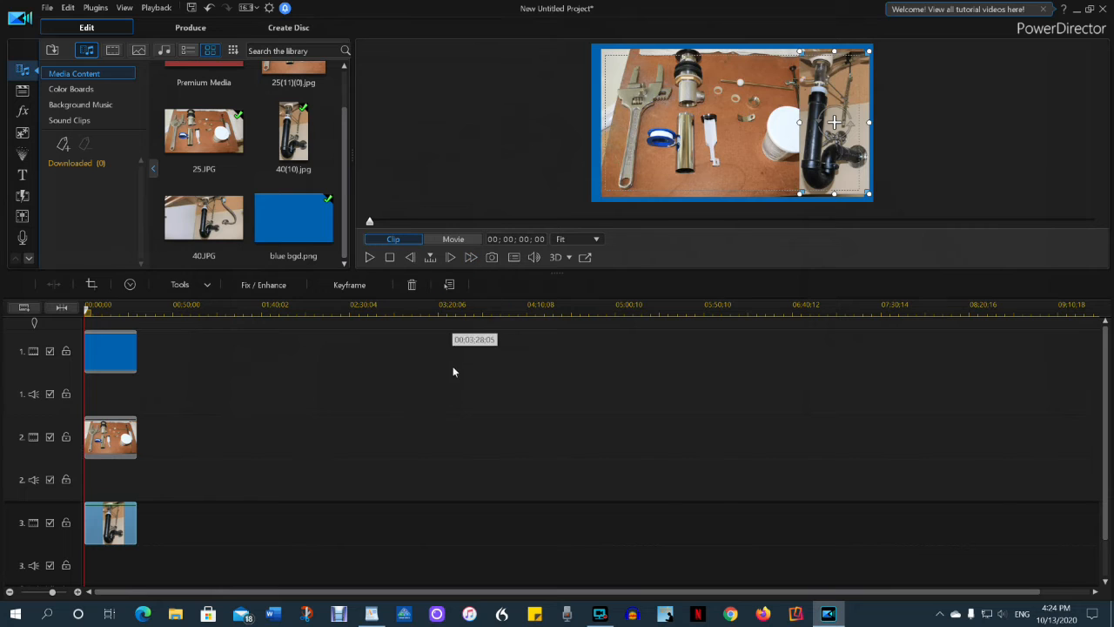
Crop the tools photo on track 2 with a freeform ratio to 4571 x 3367 pixels, trimming its right side.
left_click(110, 439)
left_click(91, 283)
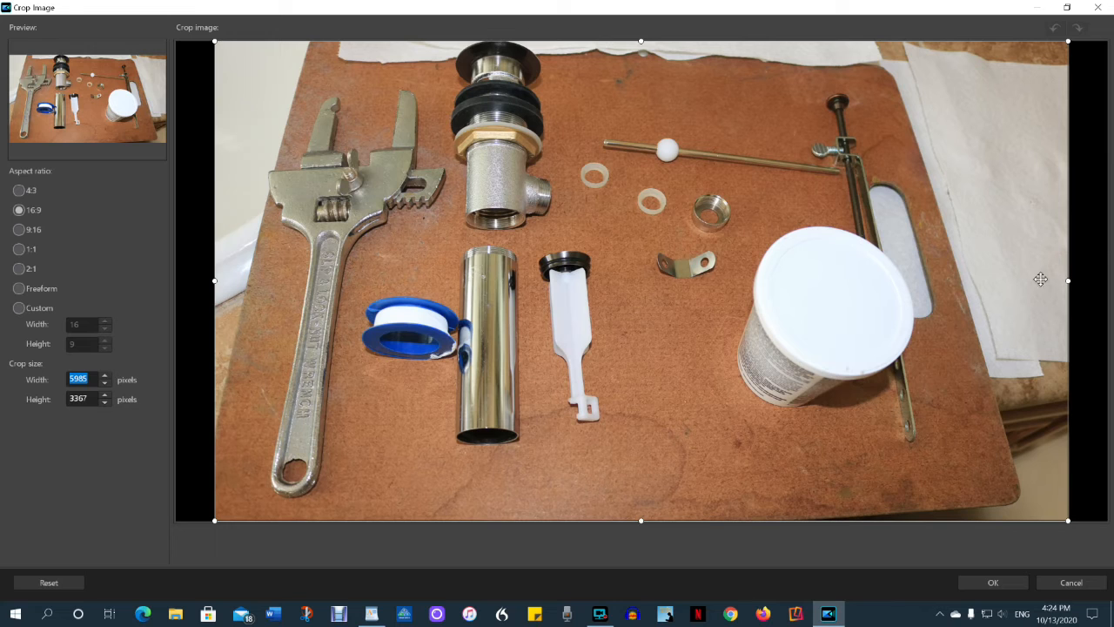
left_click(21, 290)
left_click_drag(1068, 281, 865, 287)
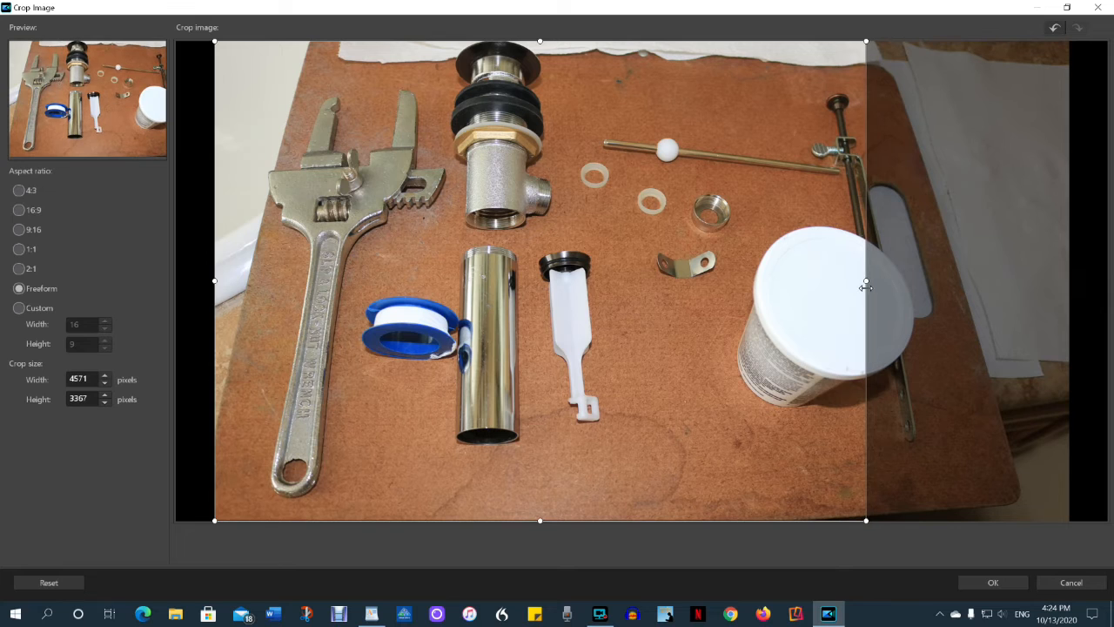
left_click(993, 582)
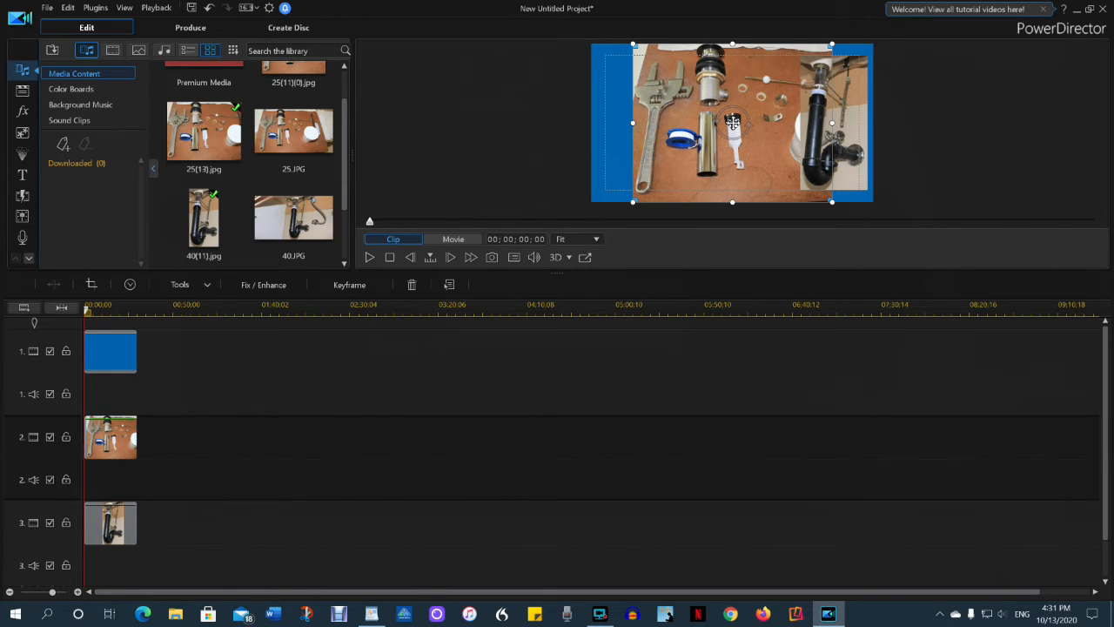
Arrange the resized tools photo and the pipe photo side by side with an even blue border around and between them.
left_click_drag(732, 123, 693, 123)
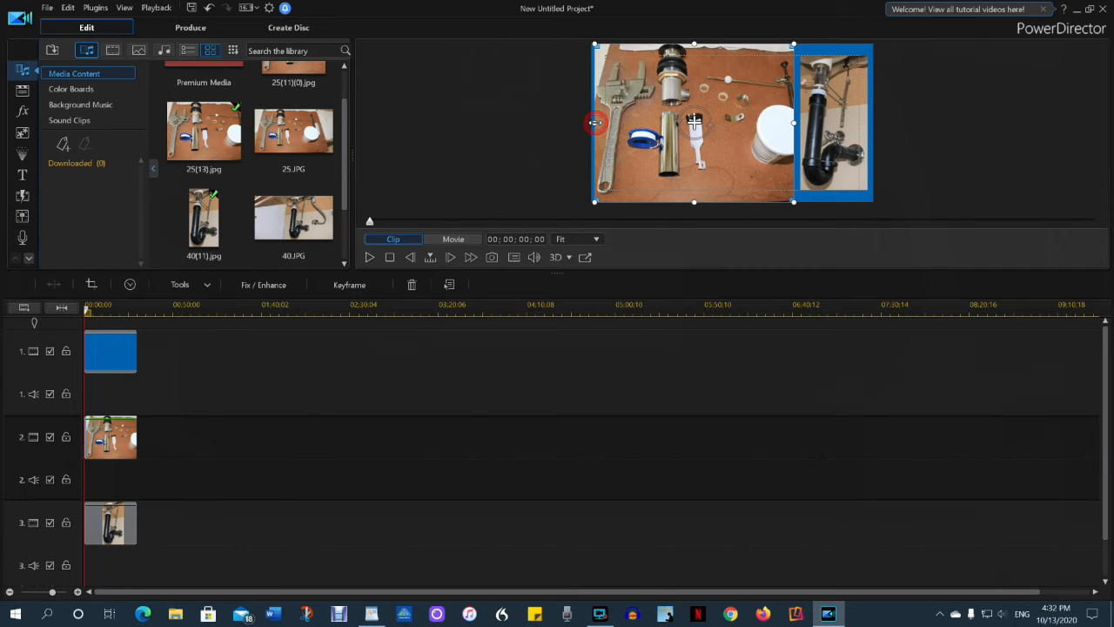
left_click_drag(594, 122, 597, 123)
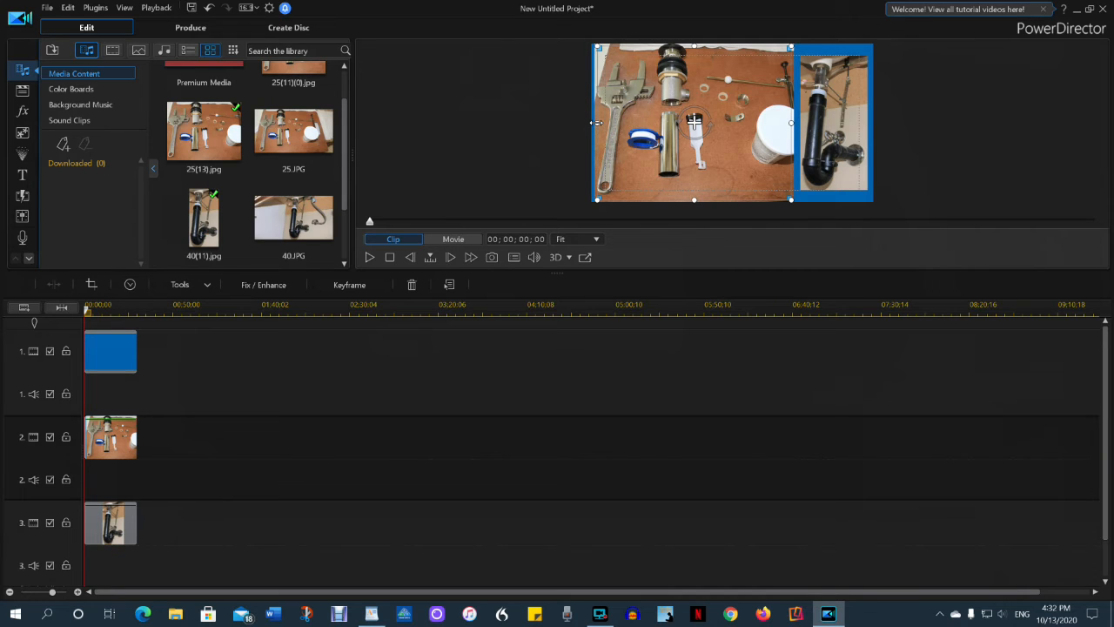
left_click_drag(597, 122, 605, 123)
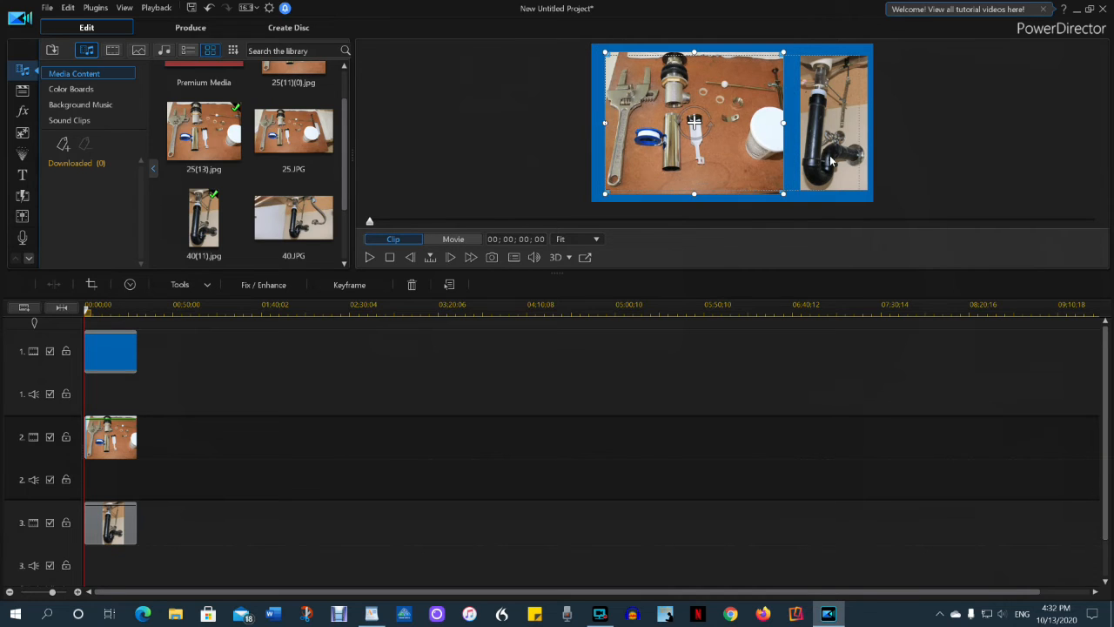
left_click(827, 81)
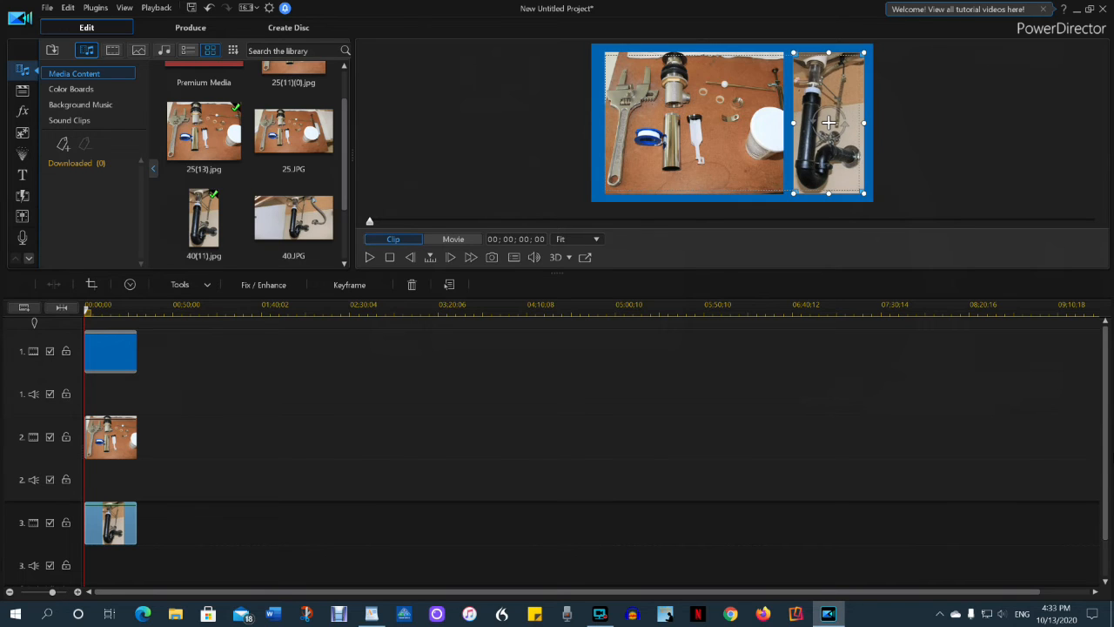
left_click_drag(829, 122, 826, 123)
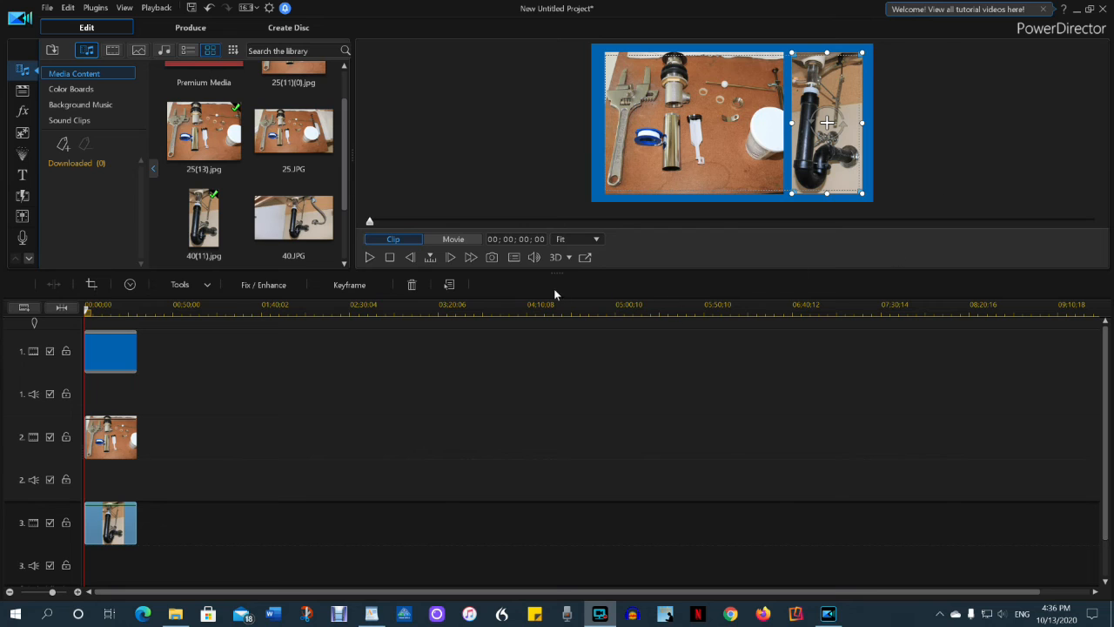
Save a snapshot of the composite frame to the Desktop as a JPG named "comp with".
left_click(492, 257)
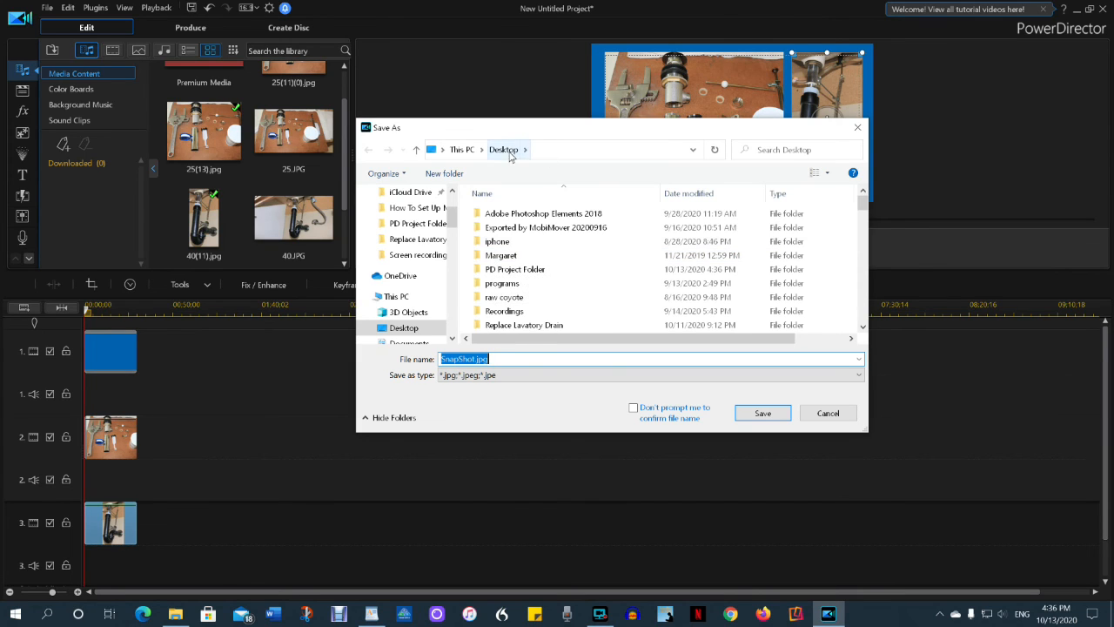
left_click(455, 358)
double_click(451, 359)
type("comp with")
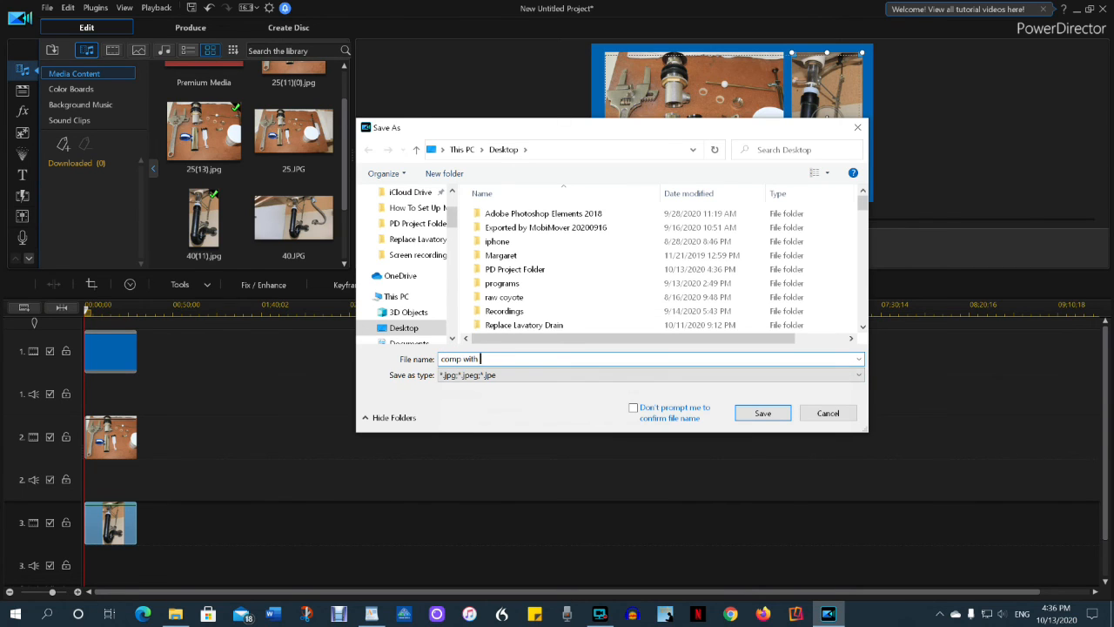
left_click(768, 414)
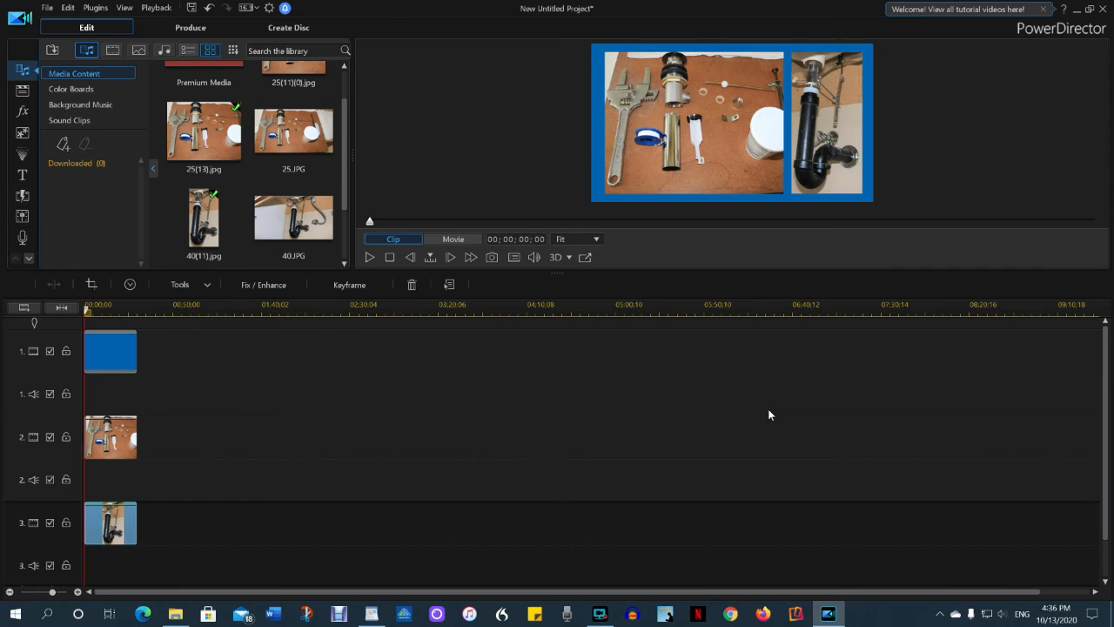